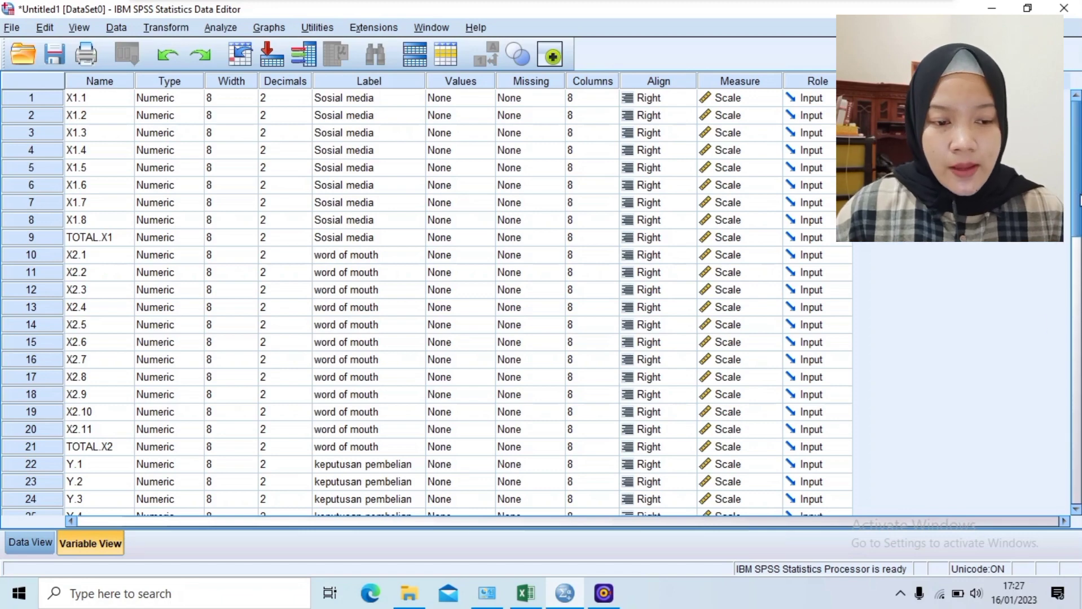
Start a linear regression with Sosial media [TOTAL.X1] and word of mouth [TOTAL.X2] as the independent variables
{"action": "scroll", "coordinate": [1076, 184], "scroll_direction": "down", "scroll_amount": 4}
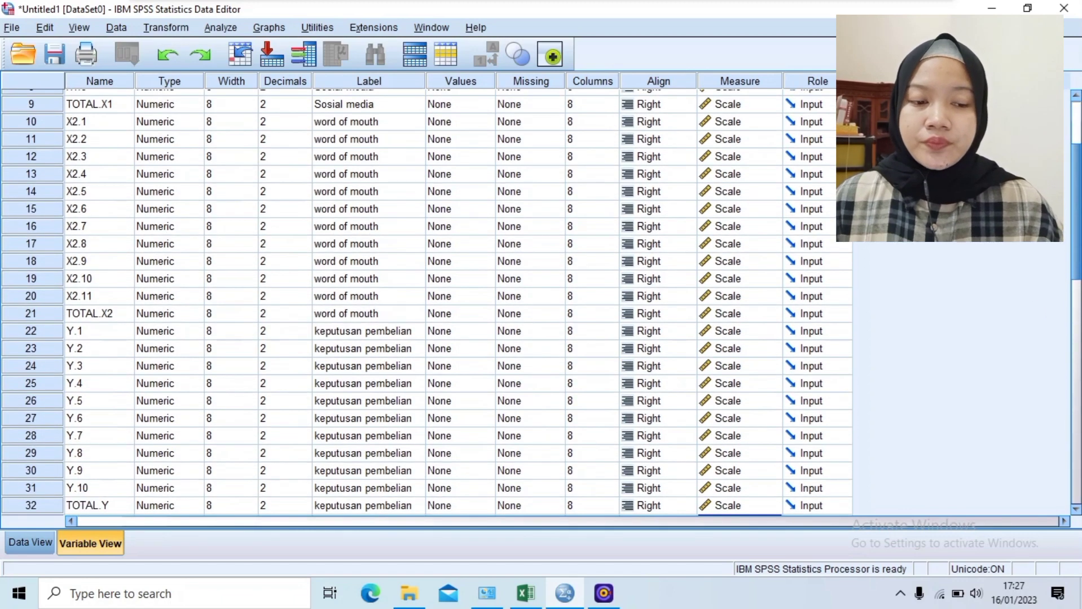
{"action": "scroll", "coordinate": [1076, 169], "scroll_direction": "up", "scroll_amount": 4}
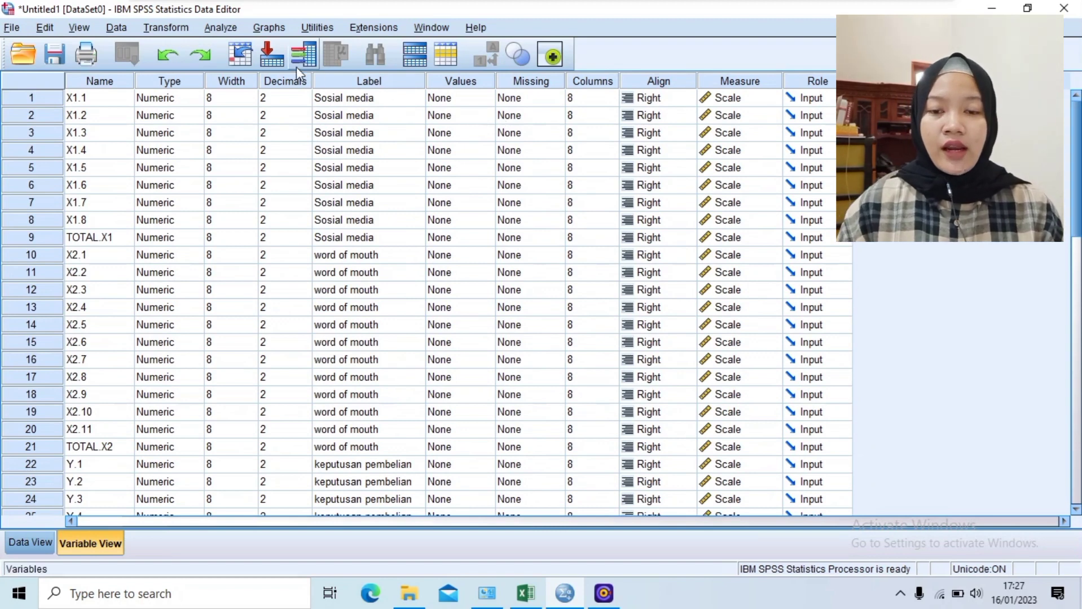
{"action": "left_click", "coordinate": [221, 27]}
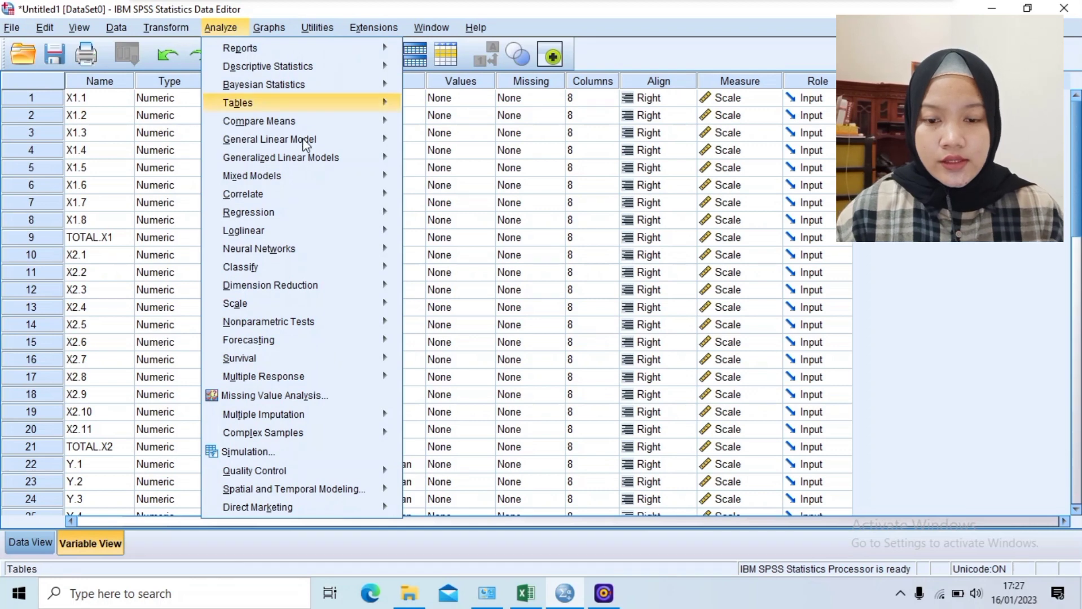
{"action": "mouse_move", "coordinate": [349, 213]}
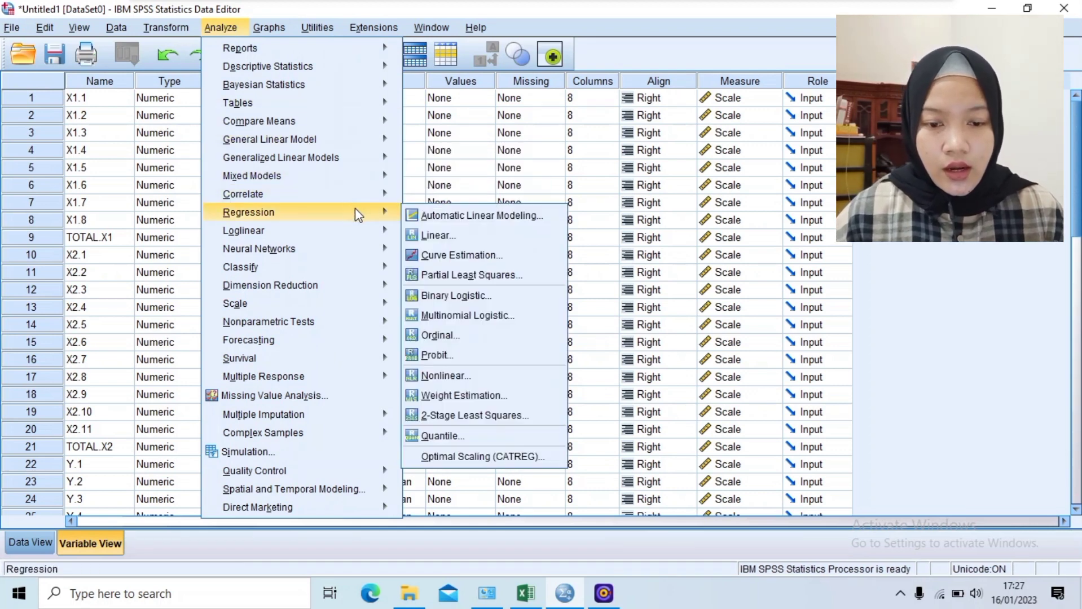
{"action": "left_click", "coordinate": [454, 233]}
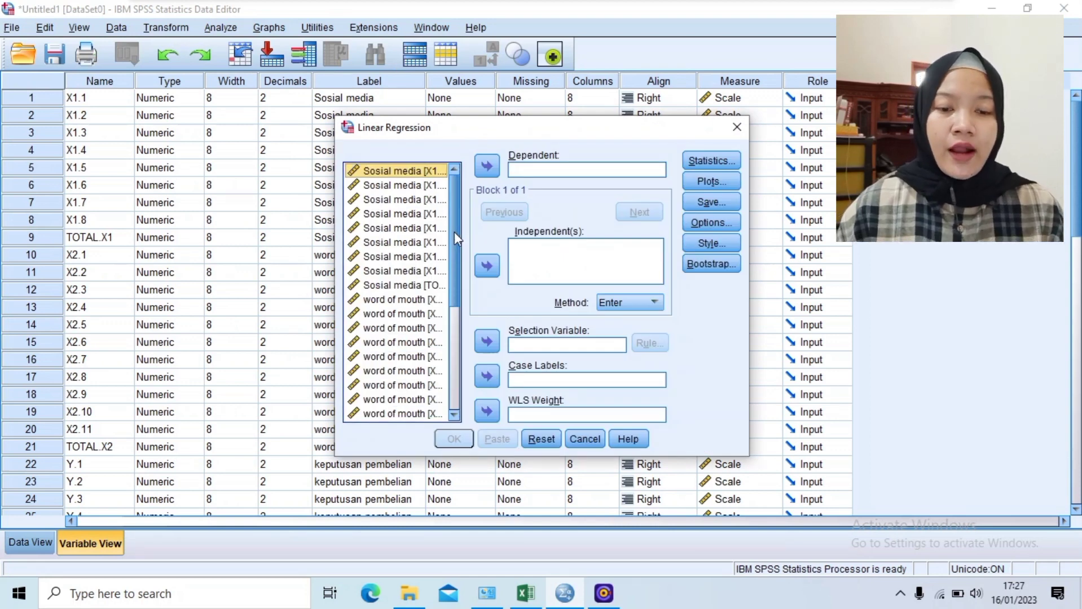
{"action": "left_click", "coordinate": [429, 285]}
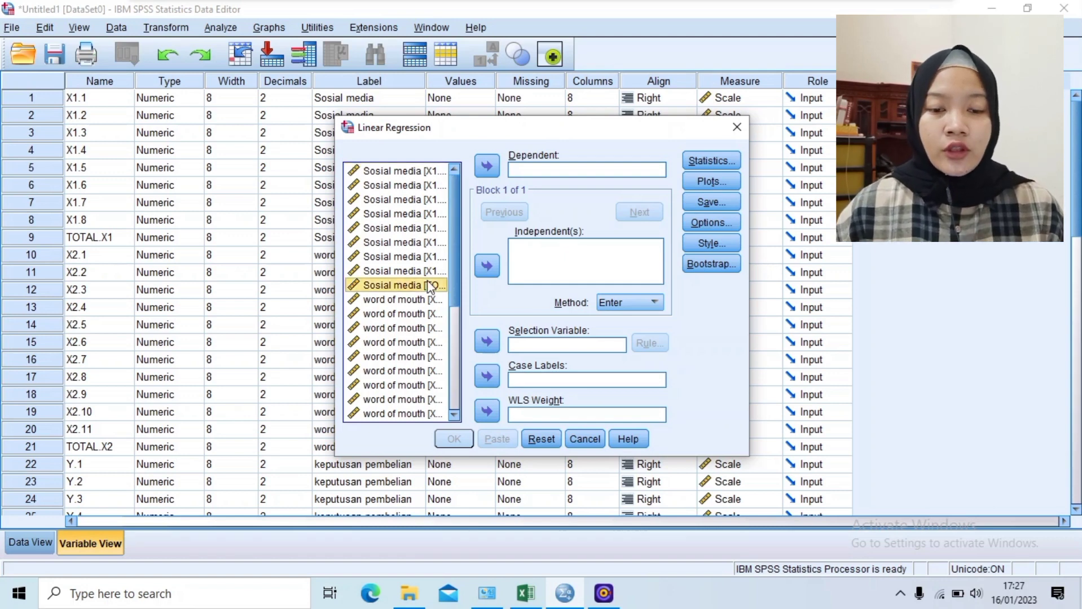
{"action": "left_click", "coordinate": [488, 266]}
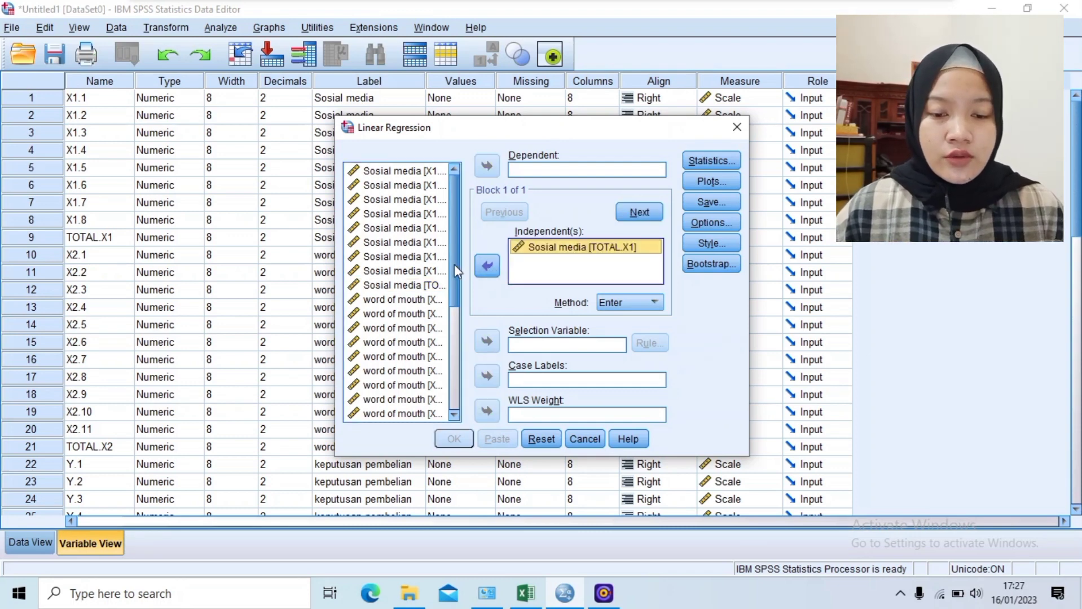
{"action": "left_click_drag", "start_coordinate": [454, 264], "coordinate": [455, 344]}
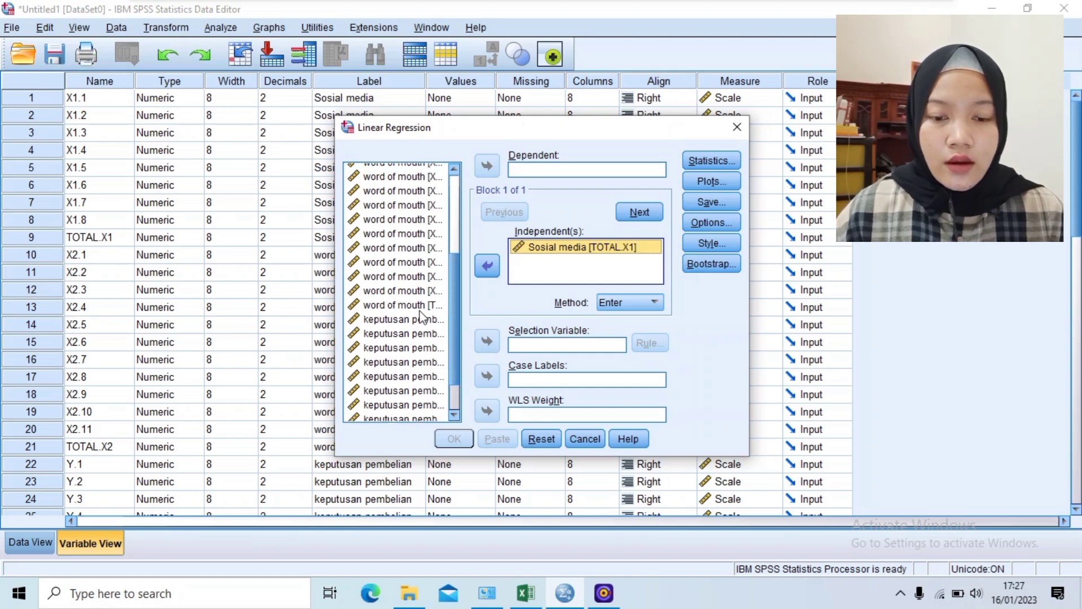
{"action": "left_click", "coordinate": [419, 305]}
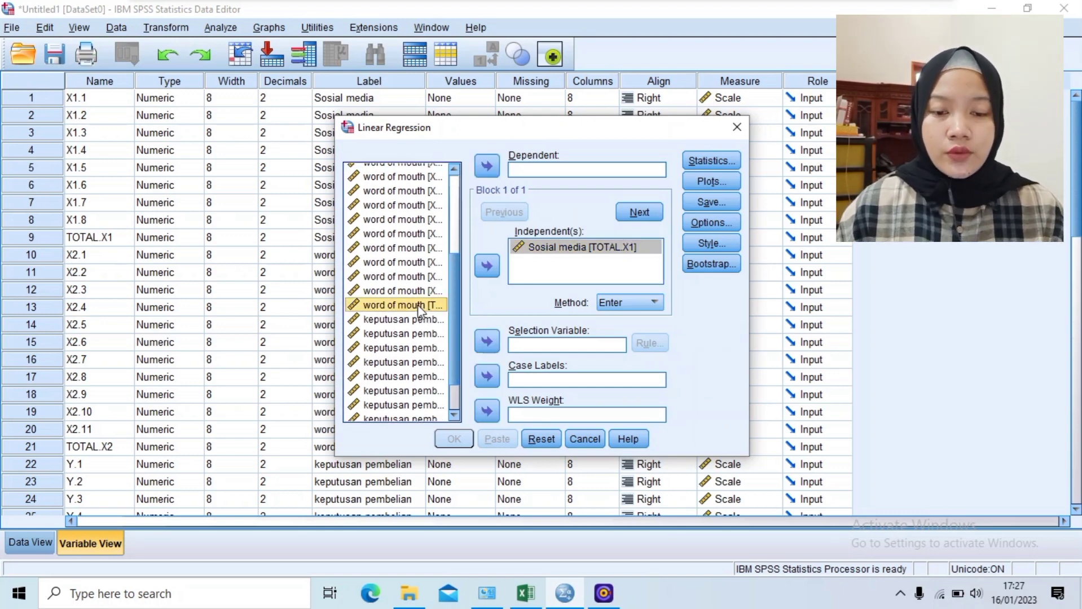
{"action": "left_click", "coordinate": [480, 267]}
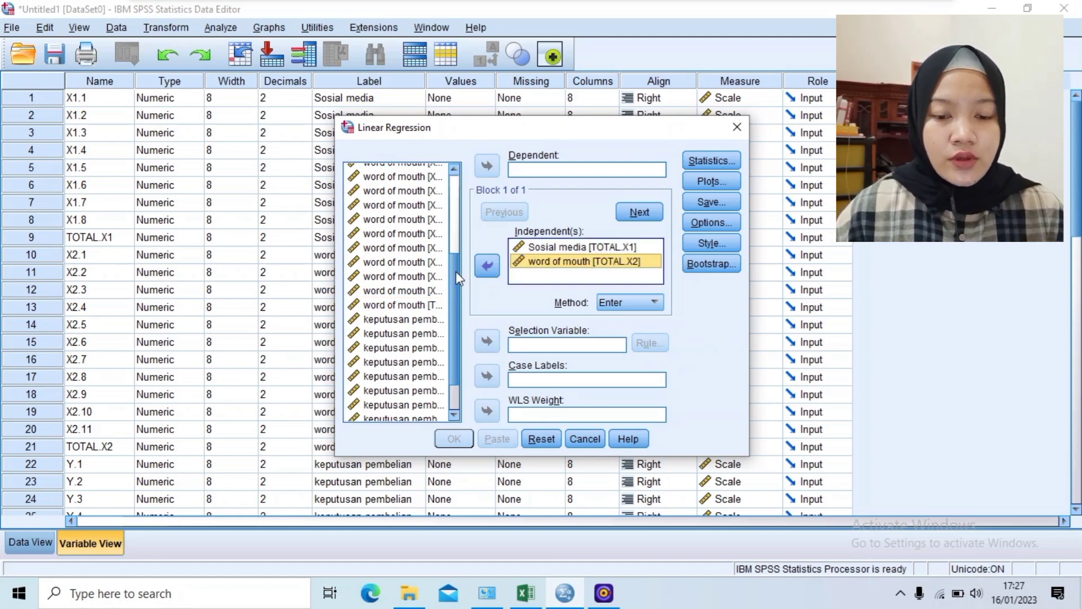
Assign keputusan pembelian [TOTAL.Y] as the dependent variable of the linear regression
{"action": "left_click_drag", "start_coordinate": [456, 276], "coordinate": [456, 322]}
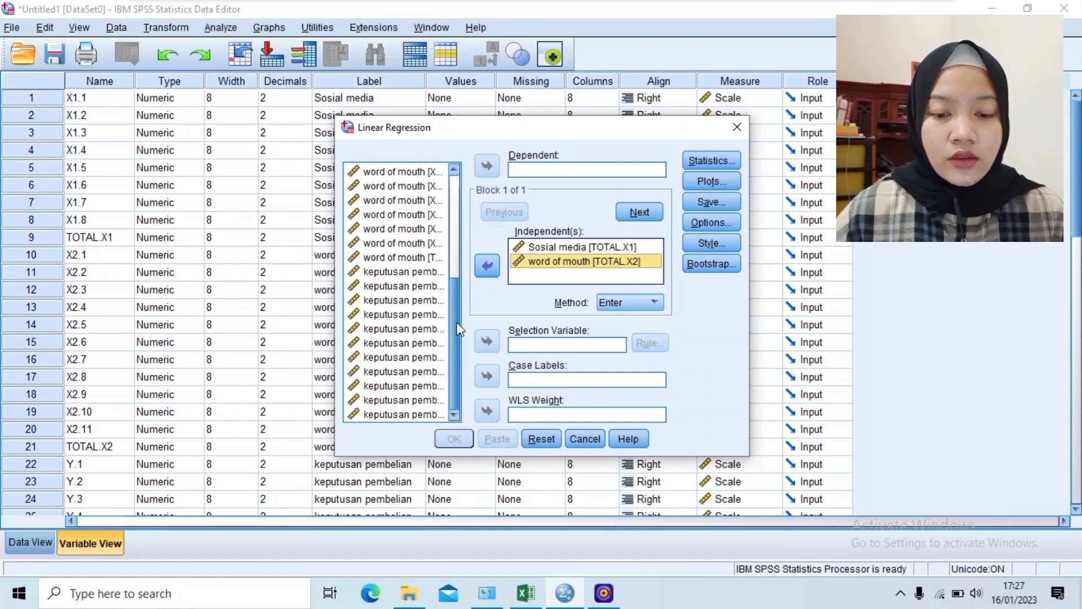
{"action": "left_click", "coordinate": [417, 414]}
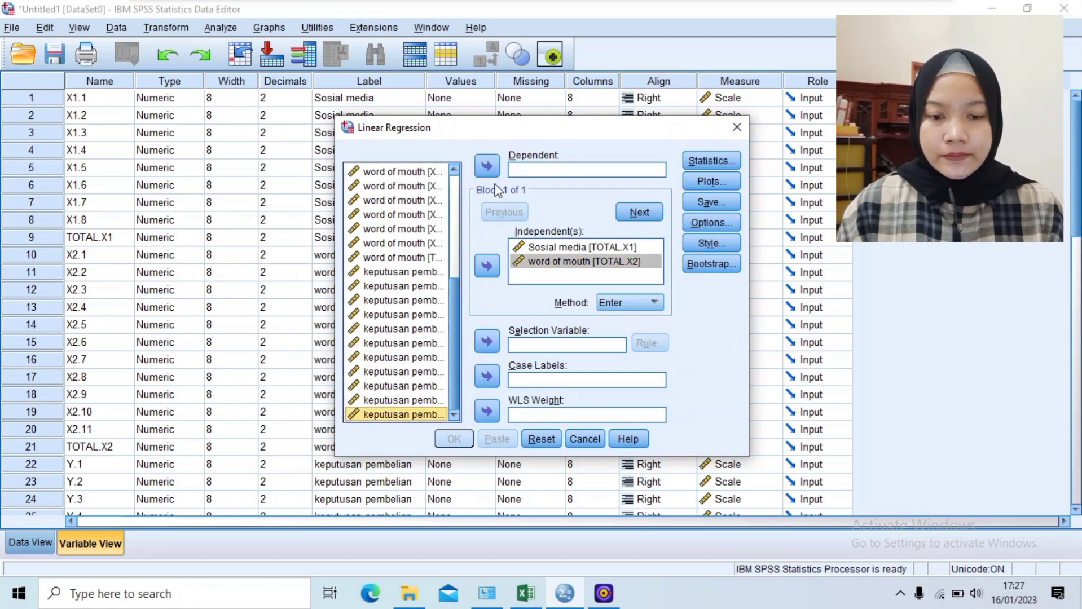
{"action": "left_click", "coordinate": [488, 166]}
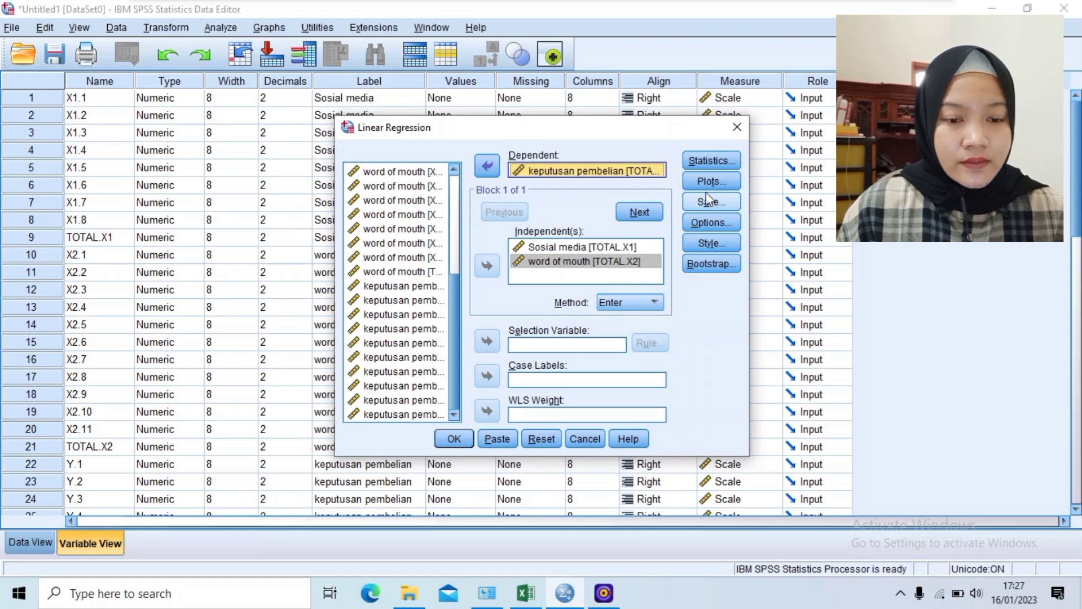
Add descriptives, collinearity diagnostics and the Durbin-Watson residual test to the regression statistics
{"action": "left_click", "coordinate": [706, 163]}
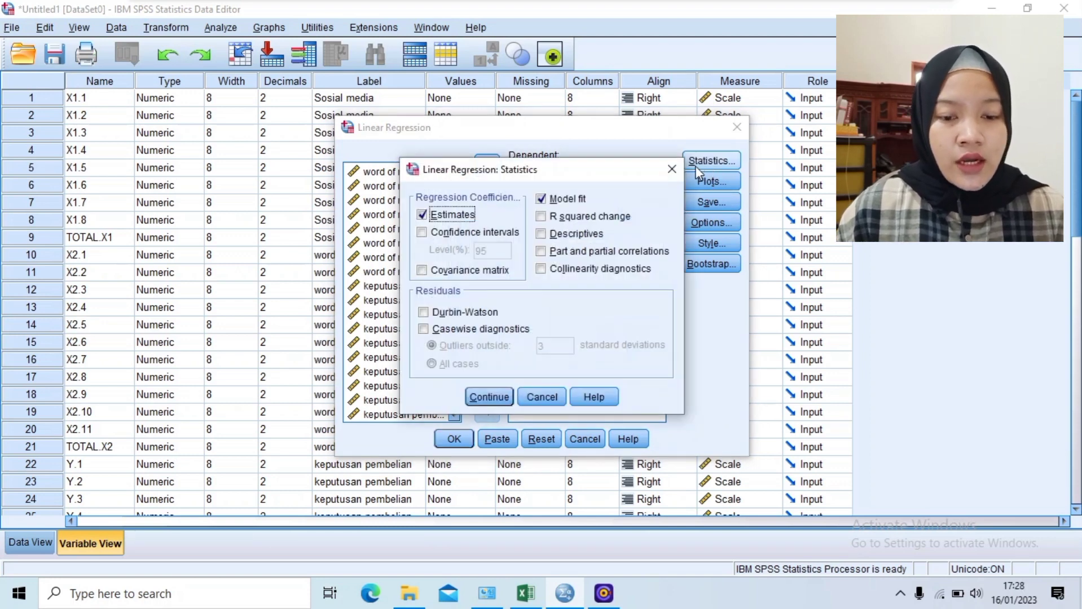
{"action": "left_click", "coordinate": [541, 234]}
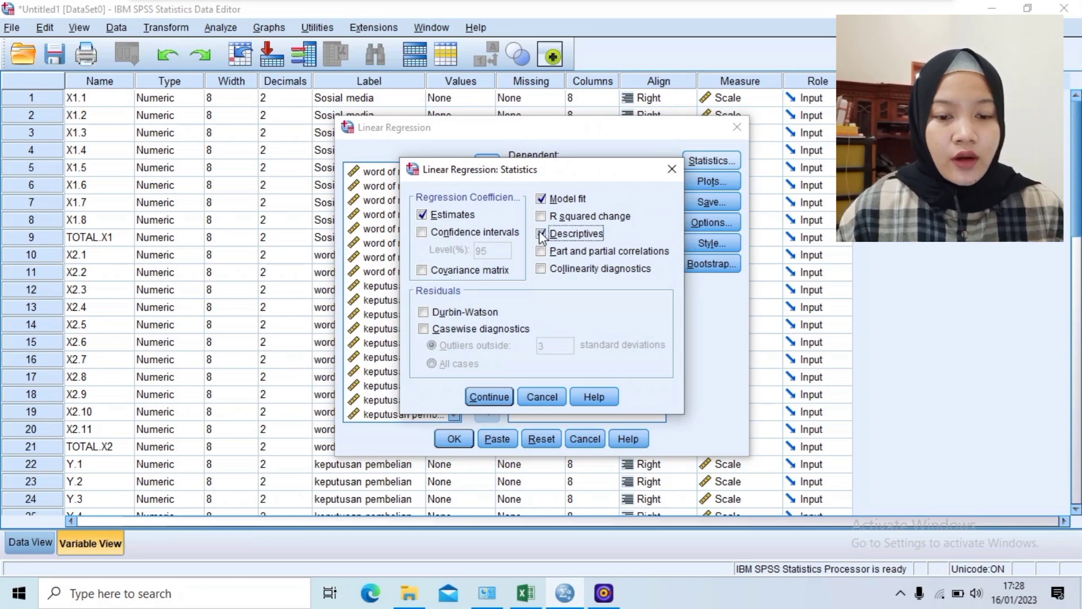
{"action": "left_click", "coordinate": [541, 269]}
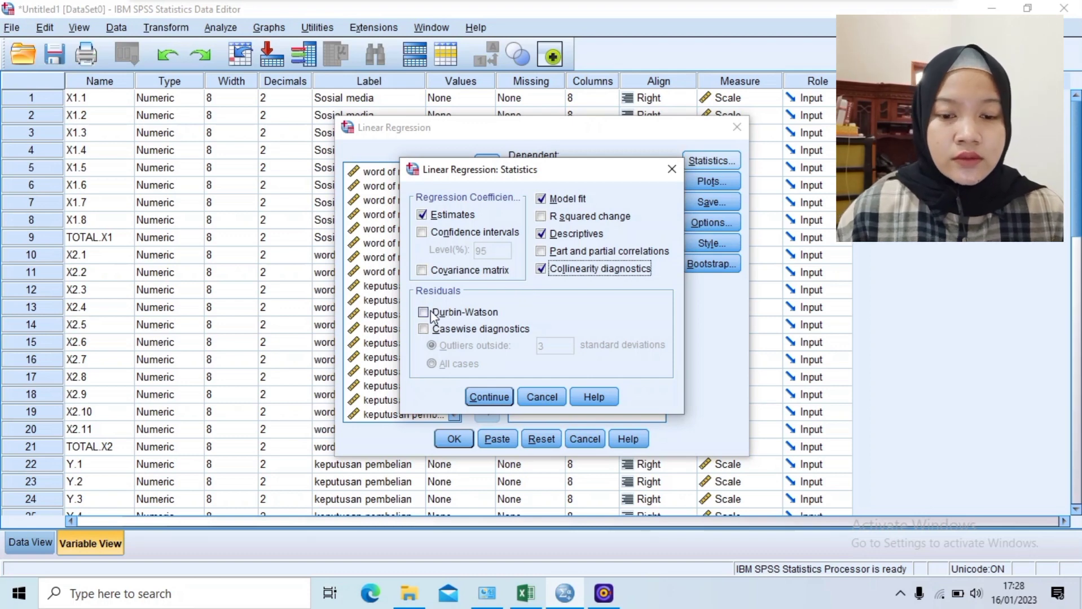
{"action": "left_click", "coordinate": [433, 316]}
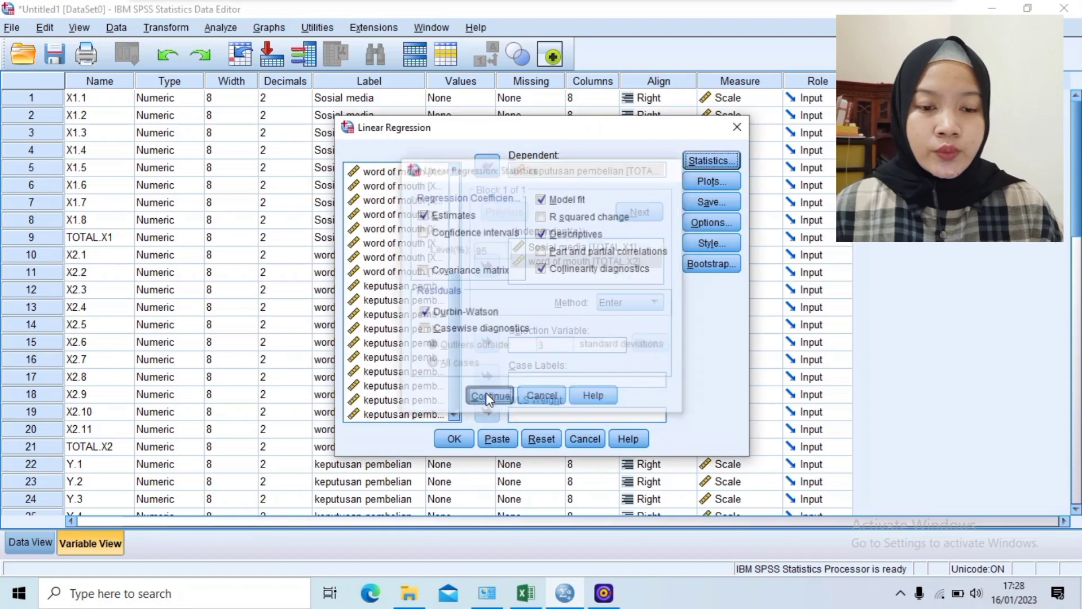
{"action": "left_click", "coordinate": [487, 397]}
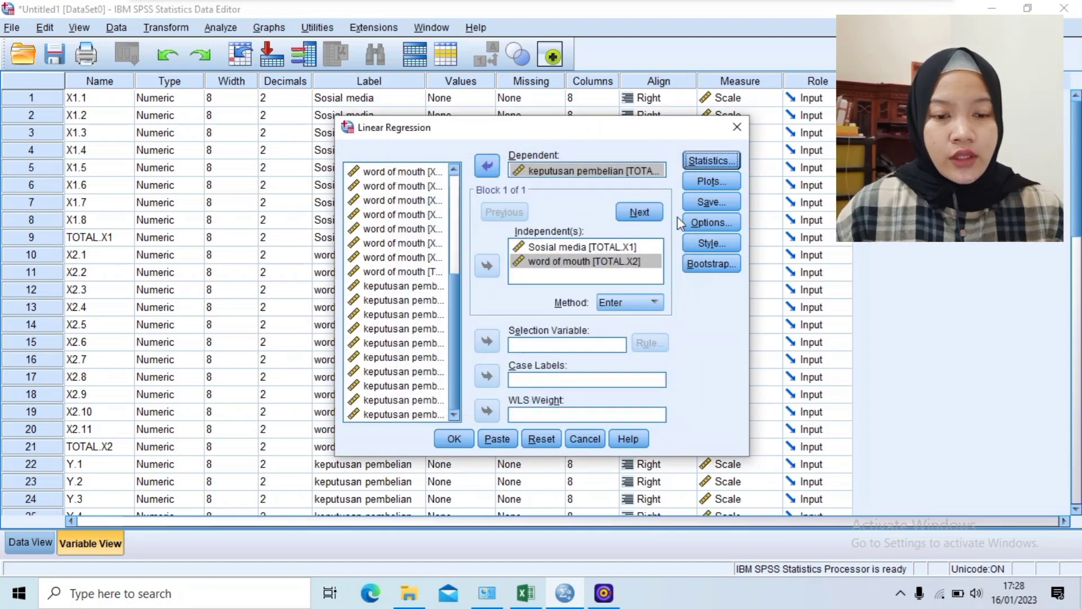
Set up a scatterplot of *SRESID on Y against *ZPRED on X, and include the standardized residual histogram and normal probability plot
{"action": "left_click", "coordinate": [702, 180]}
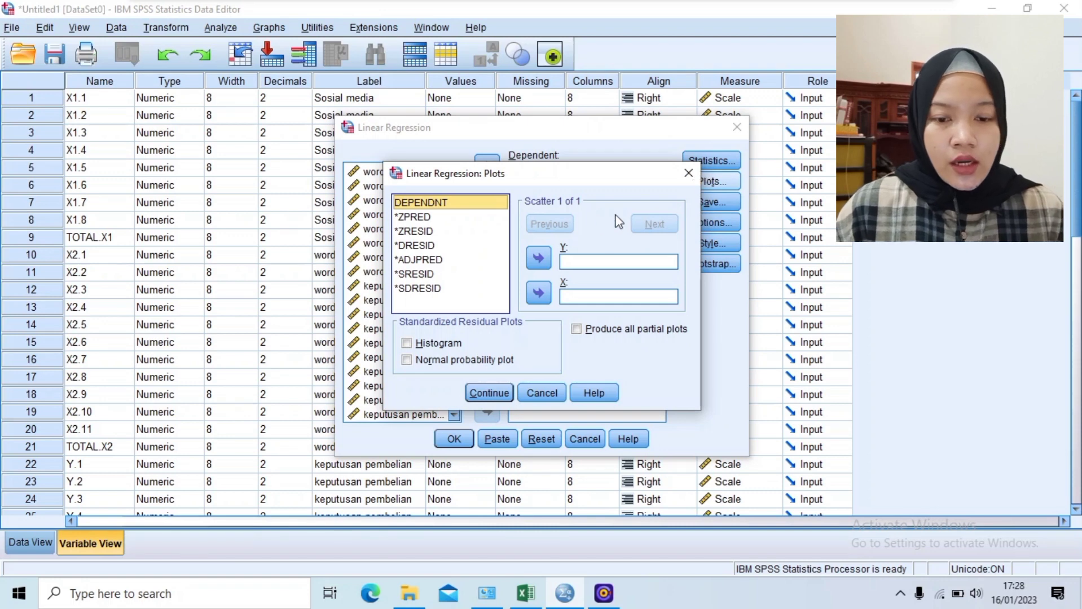
{"action": "left_click", "coordinate": [475, 218]}
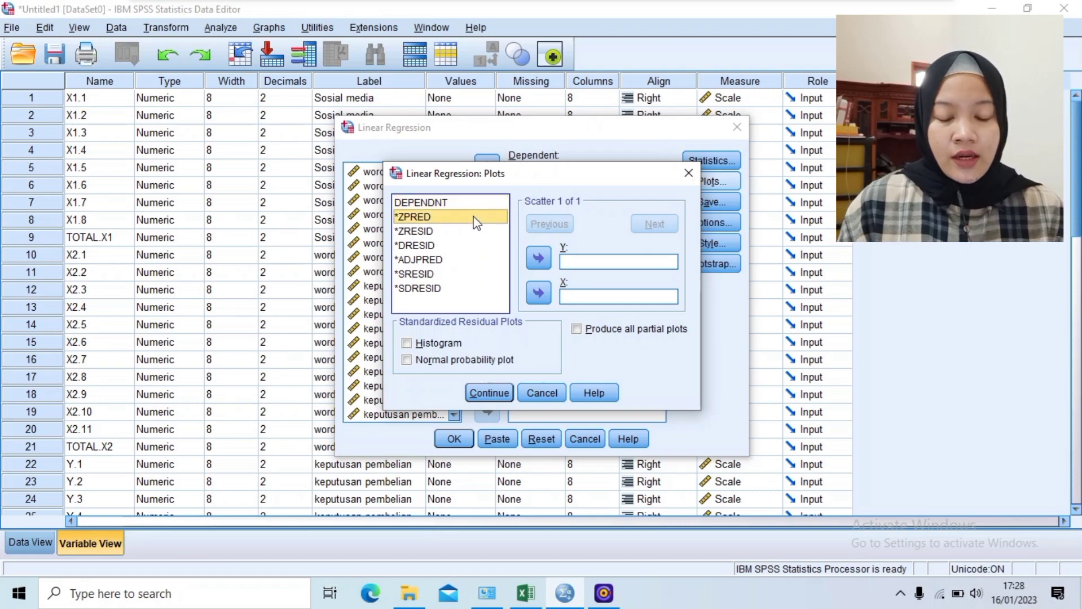
{"action": "left_click", "coordinate": [537, 293]}
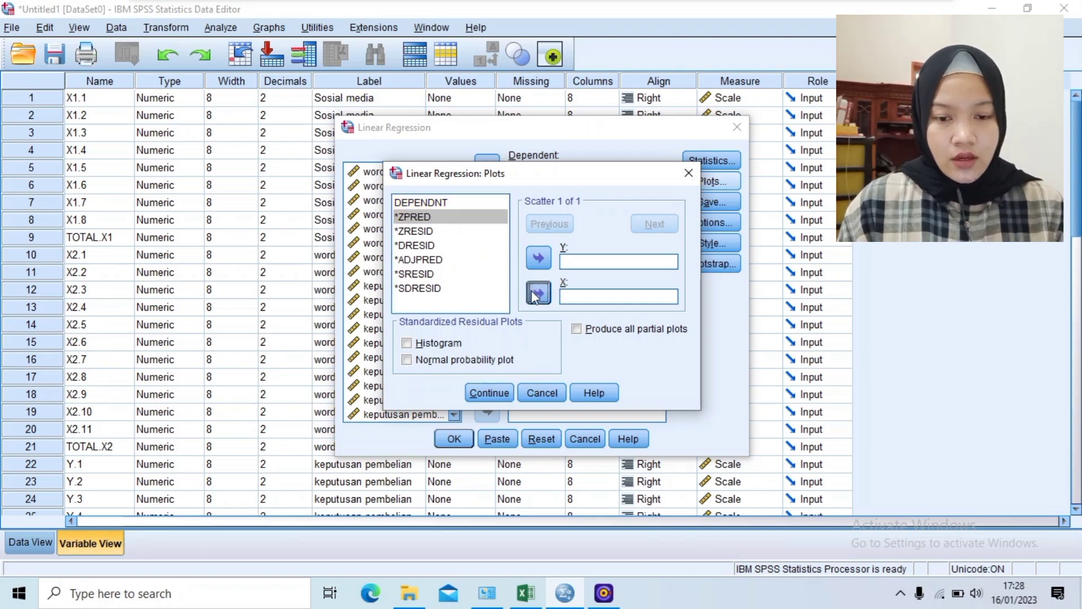
{"action": "left_click", "coordinate": [427, 273]}
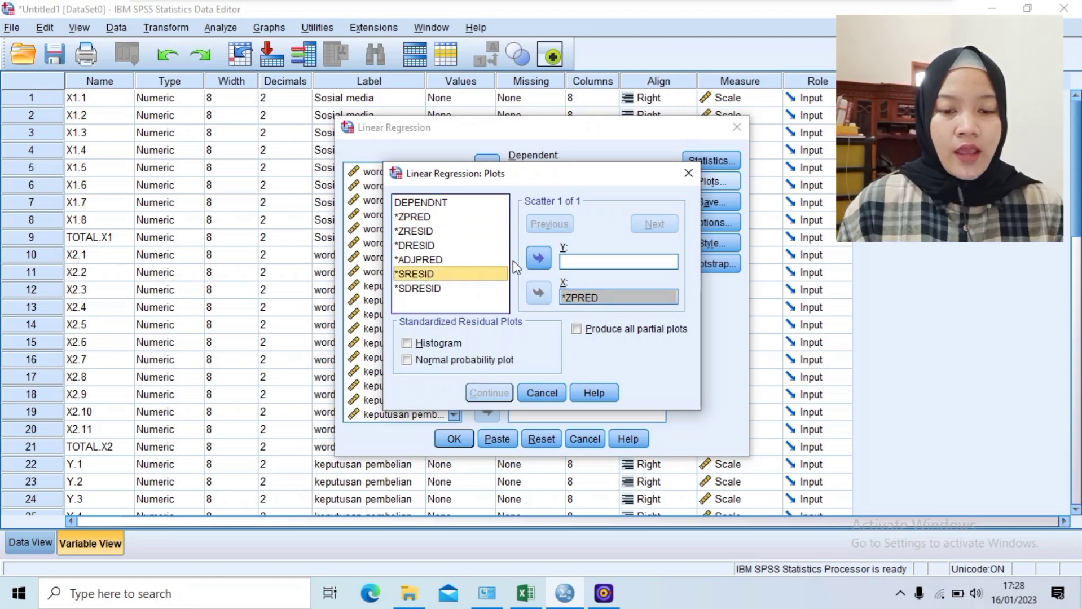
{"action": "left_click", "coordinate": [538, 259]}
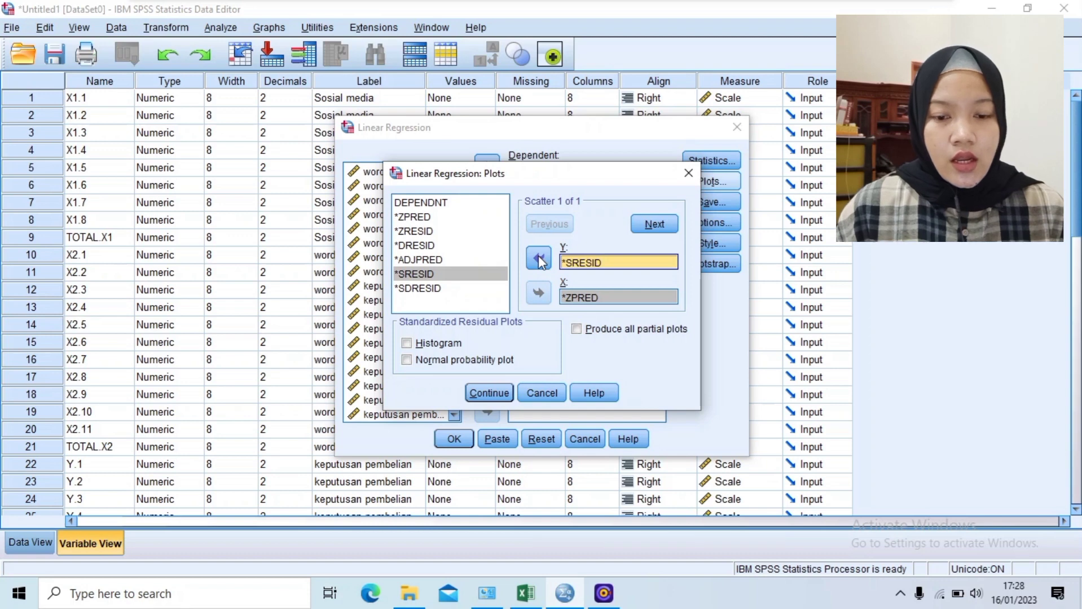
{"action": "left_click", "coordinate": [412, 346]}
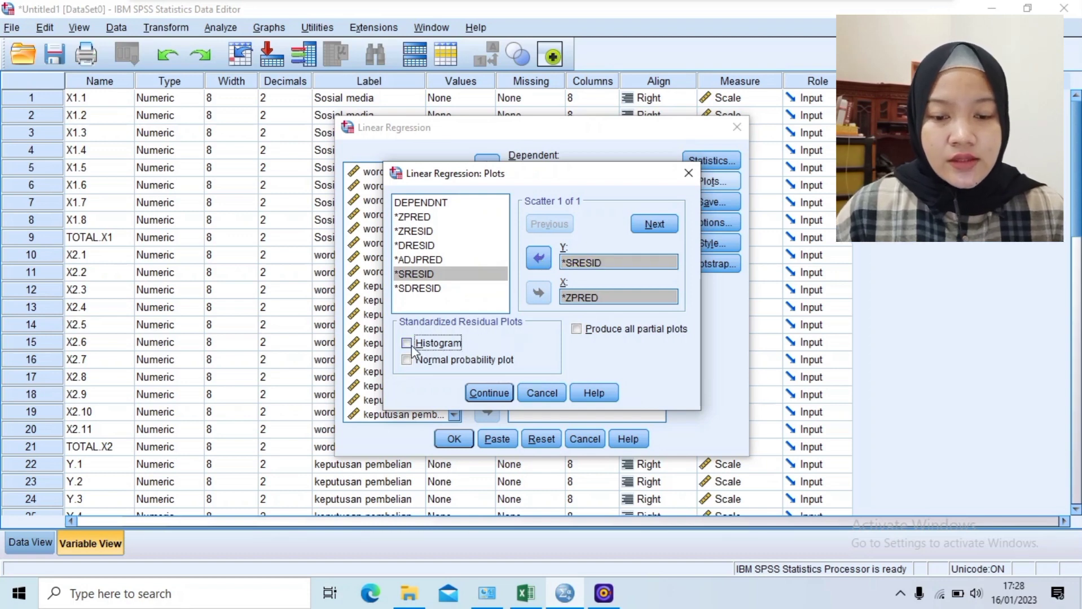
{"action": "left_click", "coordinate": [407, 361]}
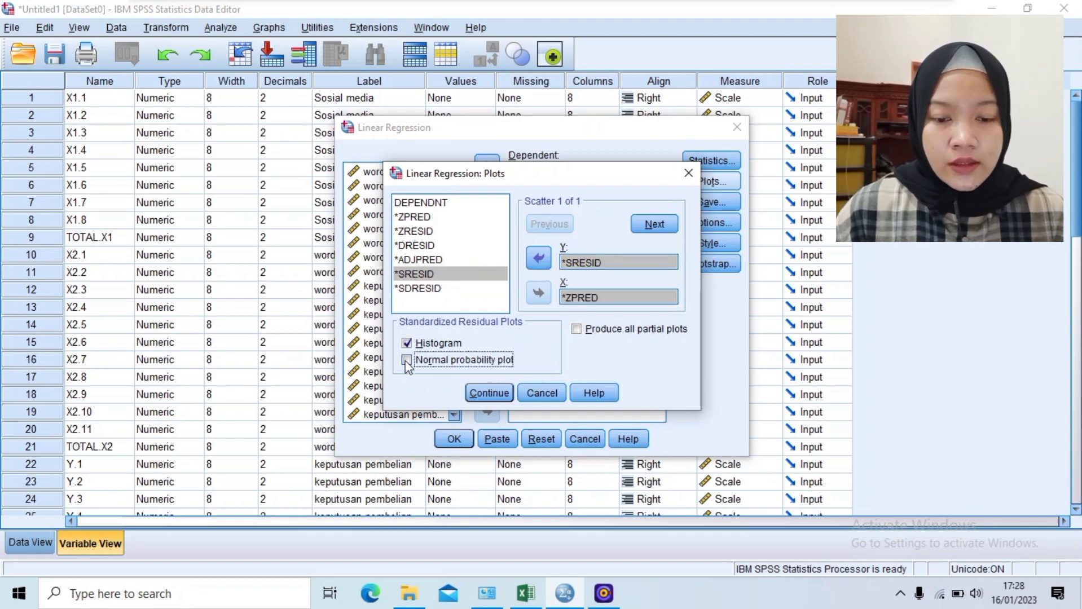
{"action": "left_click", "coordinate": [481, 393]}
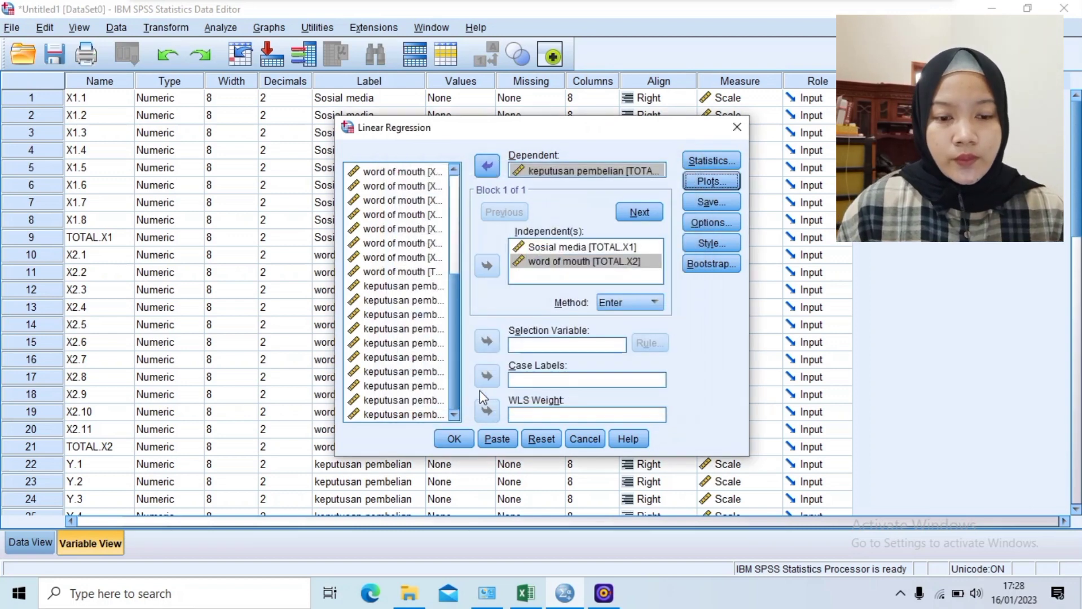
Set the regression to save the unstandardized residuals as a new variable
{"action": "left_click", "coordinate": [712, 211]}
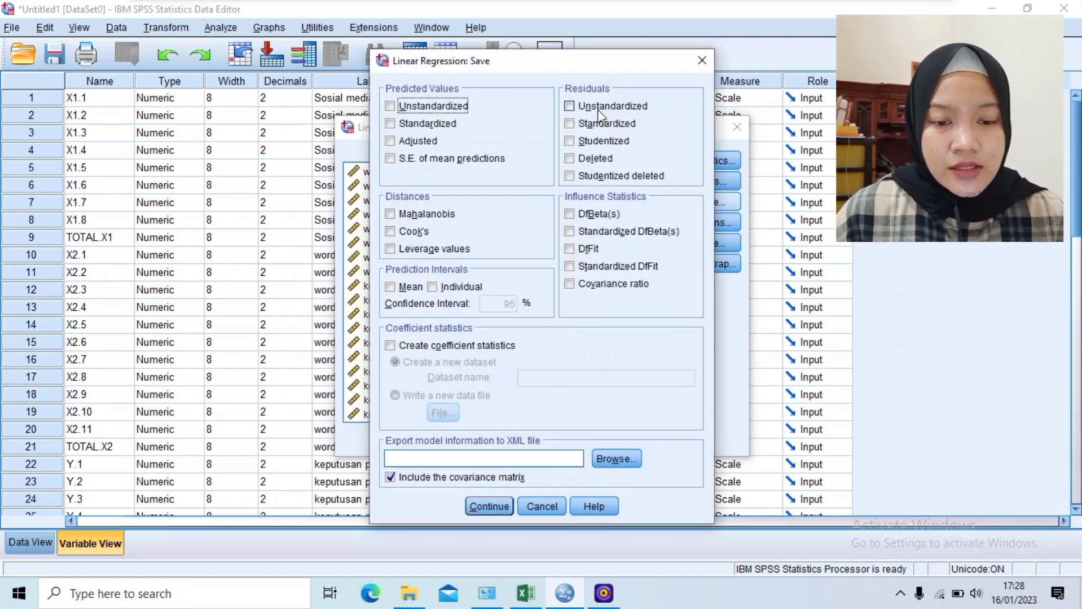
{"action": "left_click", "coordinate": [570, 107]}
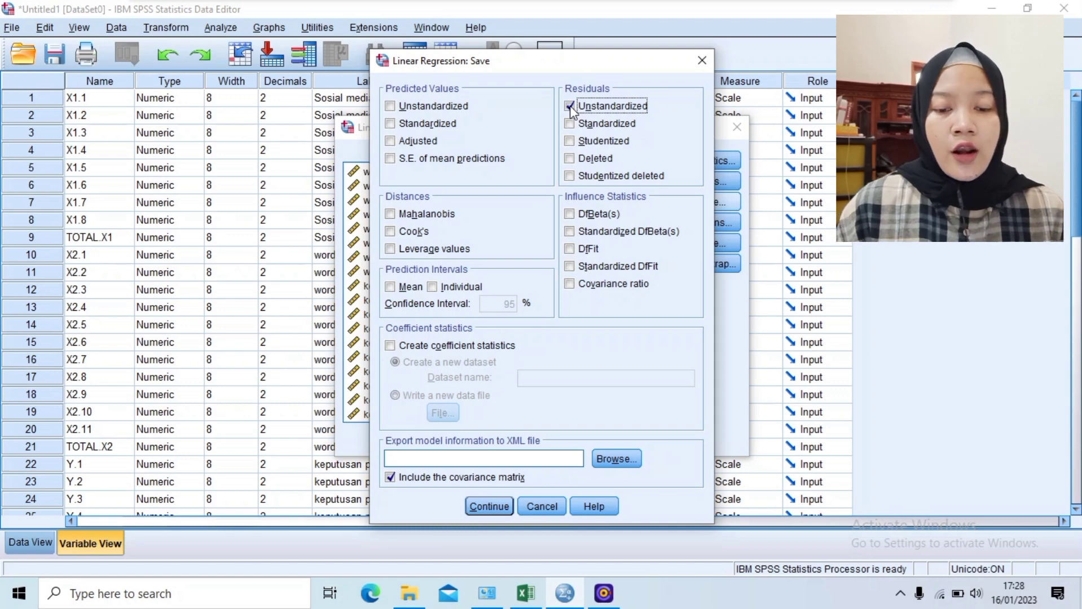
{"action": "left_click", "coordinate": [479, 507]}
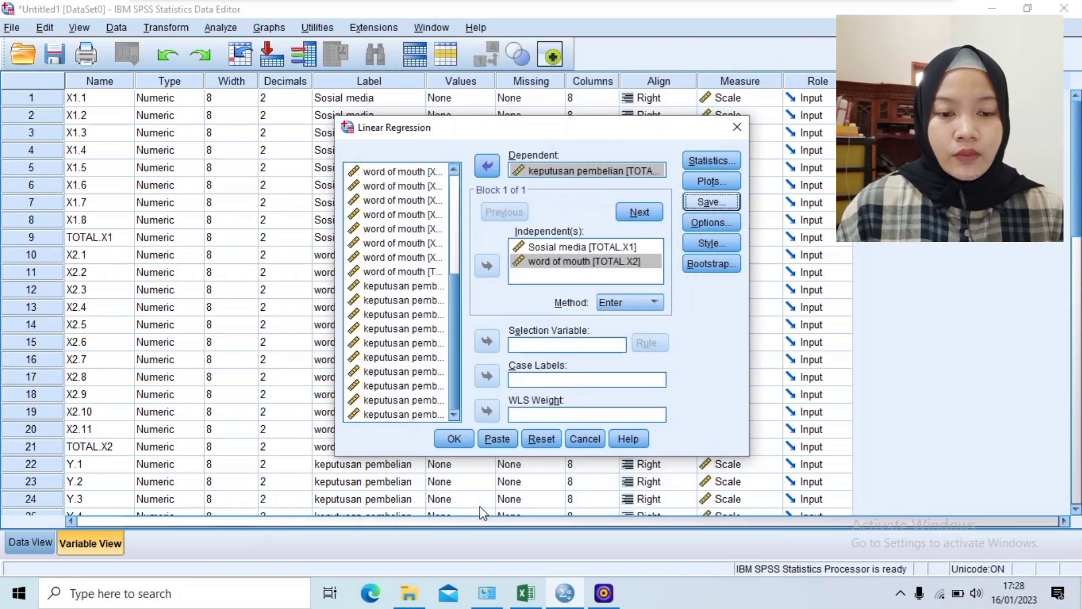
Accept the default regression options, including the constant and listwise exclusion of missing cases, and run the linear regression
{"action": "left_click", "coordinate": [701, 225]}
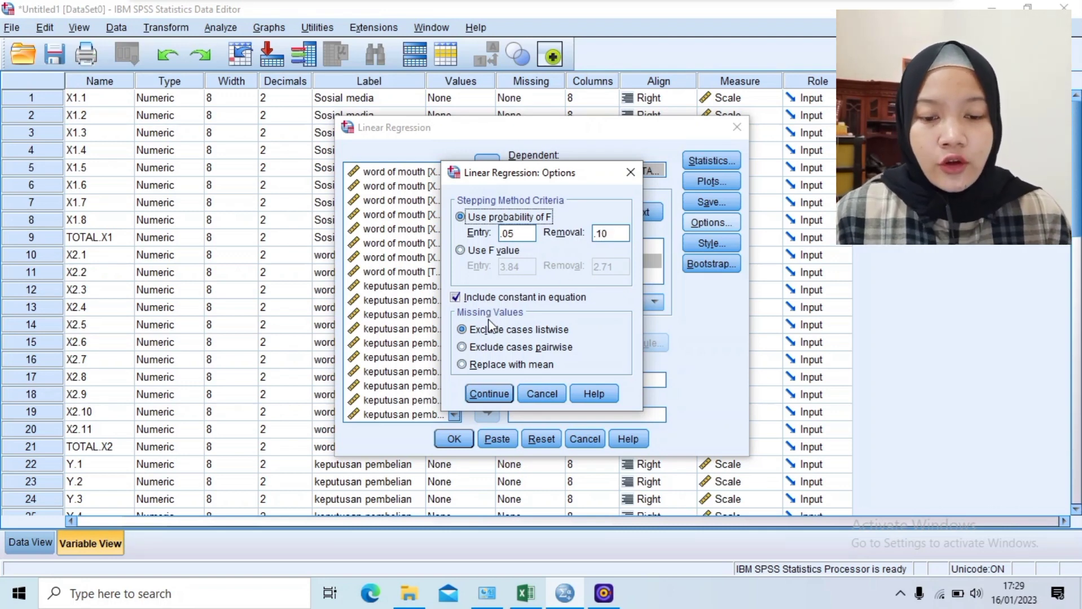
{"action": "left_click", "coordinate": [487, 395]}
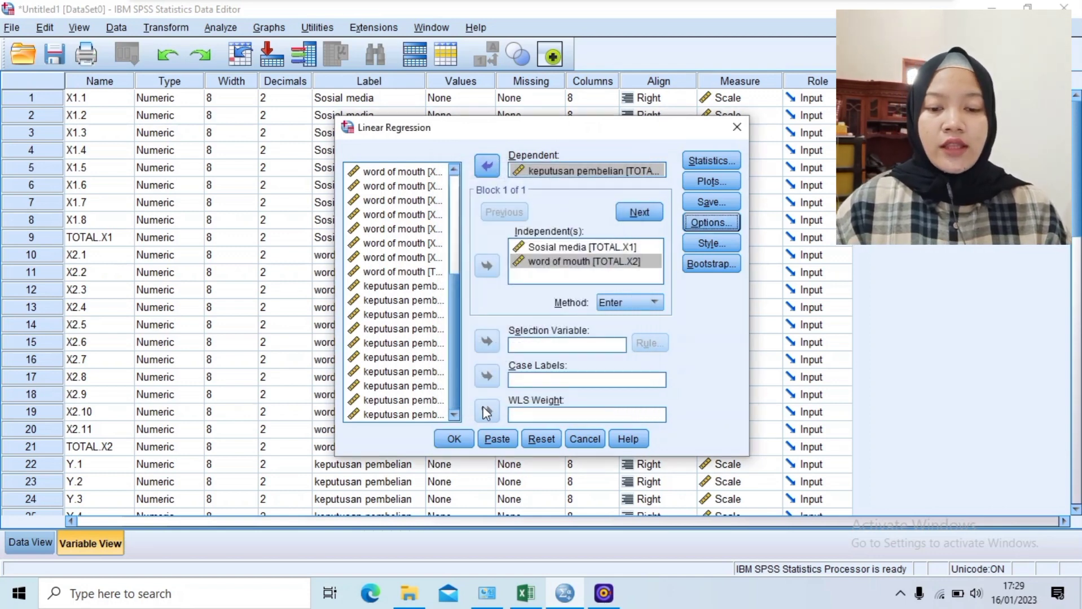
{"action": "left_click", "coordinate": [455, 440]}
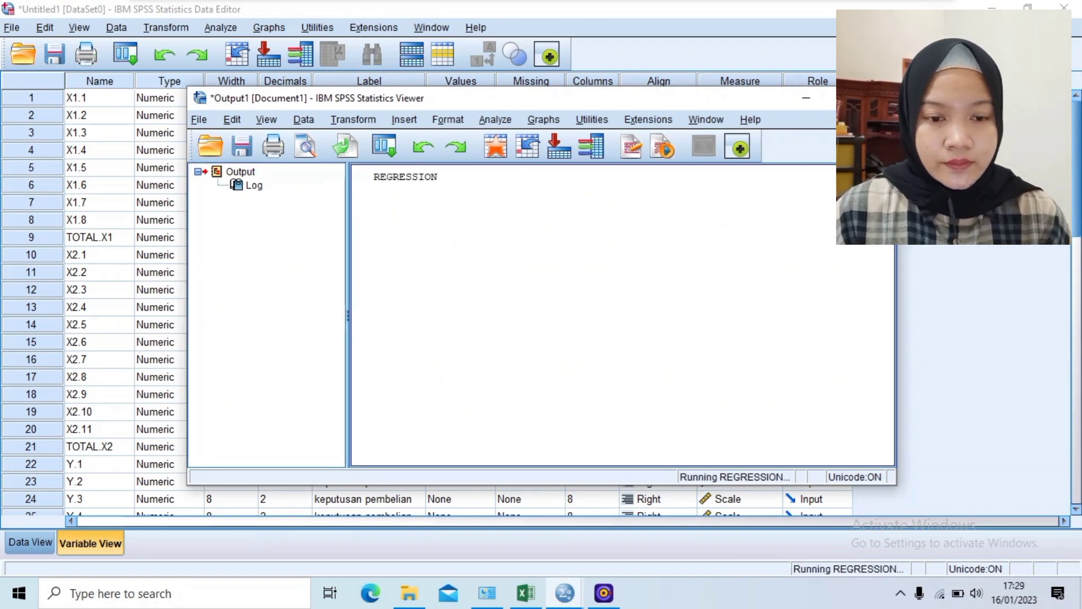
Maximize the output viewer and review the regression results from the descriptive statistics through the histogram to the scatterplot
{"action": "left_click", "coordinate": [829, 98]}
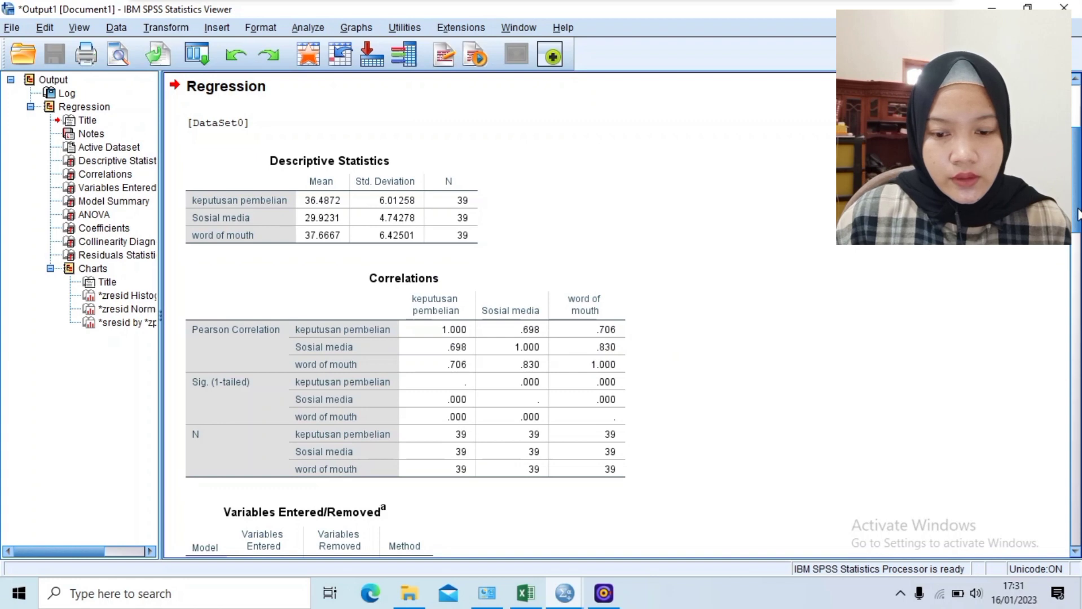
{"action": "left_click_drag", "start_coordinate": [1078, 214], "coordinate": [1077, 456]}
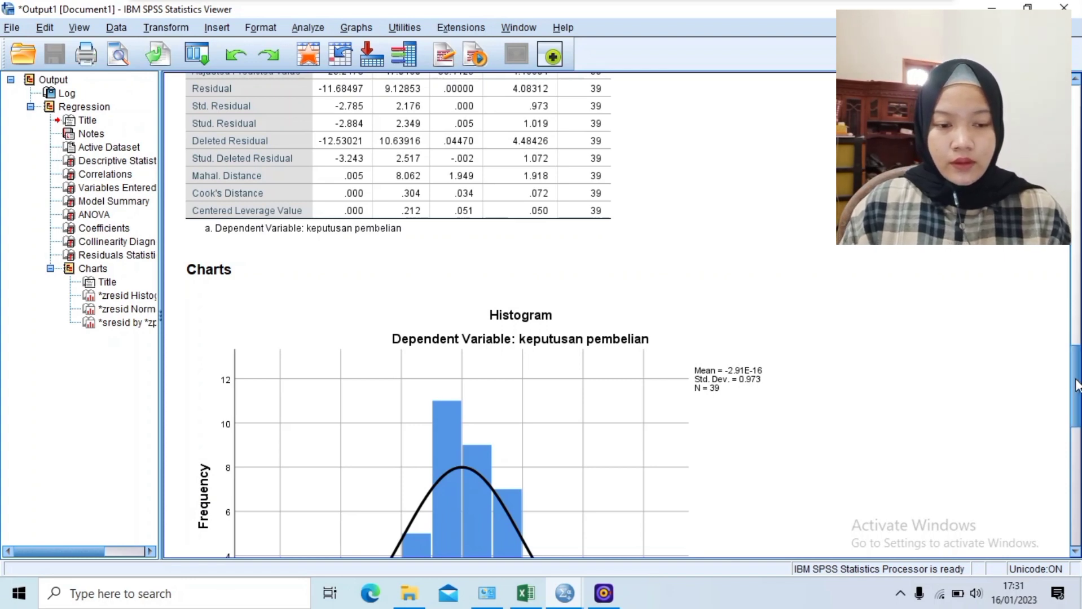
{"action": "left_click_drag", "start_coordinate": [1078, 386], "coordinate": [1079, 508]}
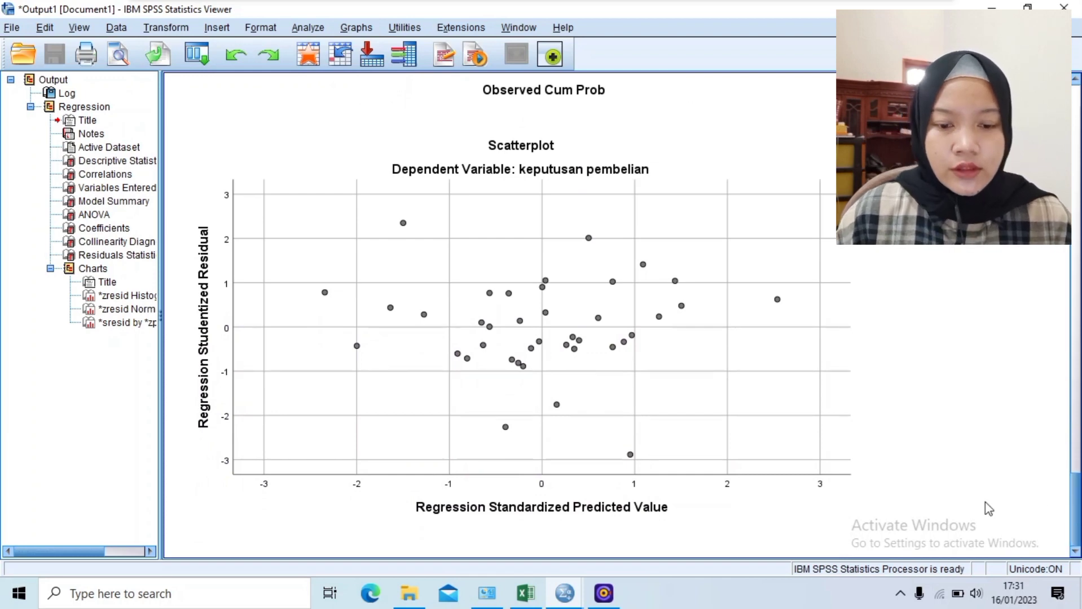
From the data editor, run the legacy one-sample Kolmogorov-Smirnov test on the unstandardized residual variable against the Normal distribution and view its results table
{"action": "mouse_move", "coordinate": [580, 595]}
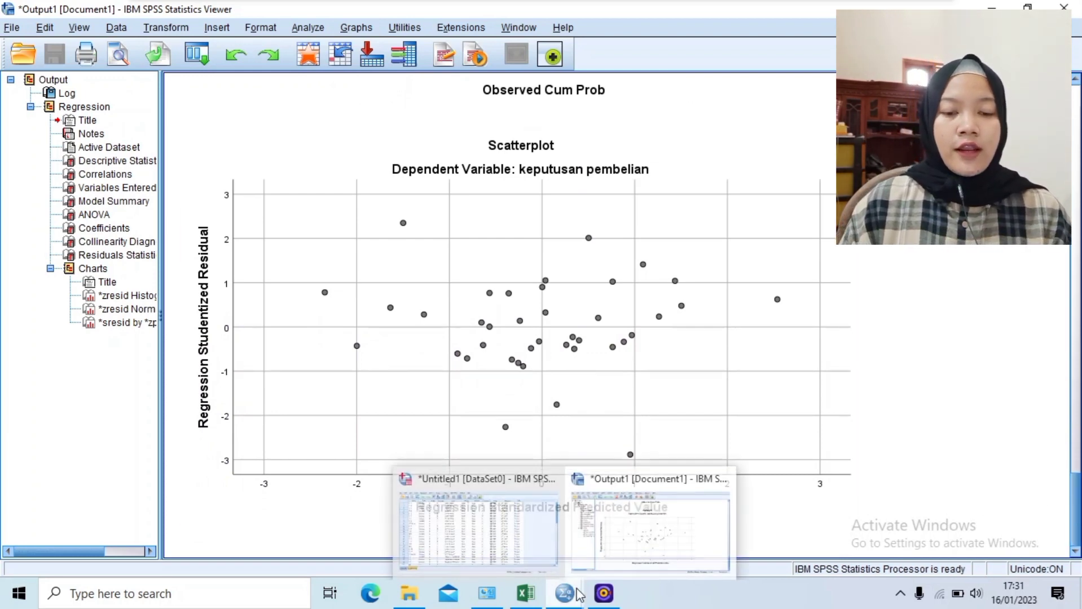
{"action": "left_click", "coordinate": [504, 534]}
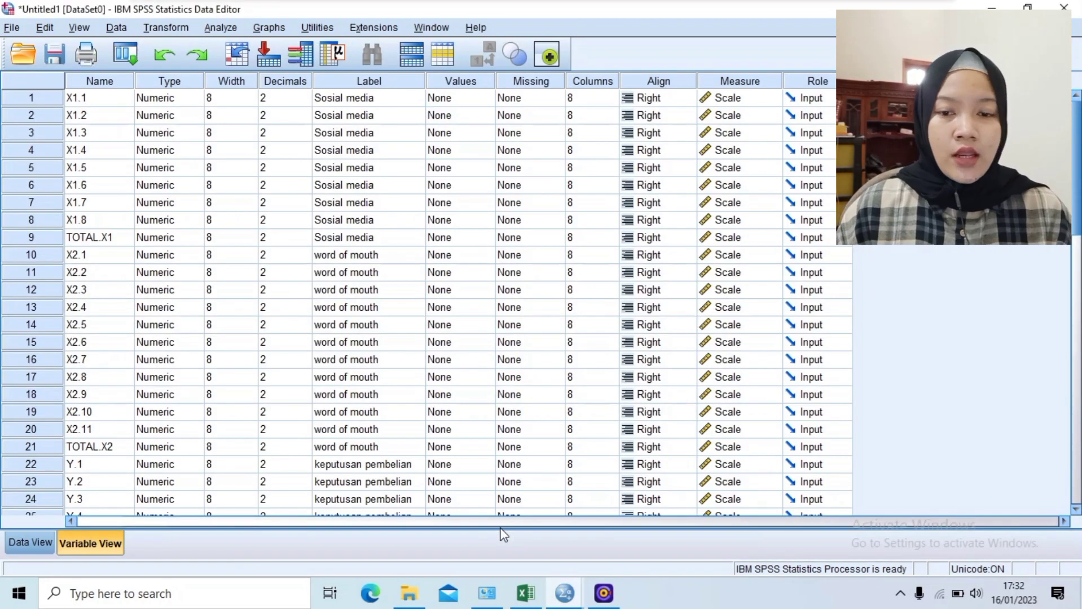
{"action": "mouse_move", "coordinate": [224, 5]}
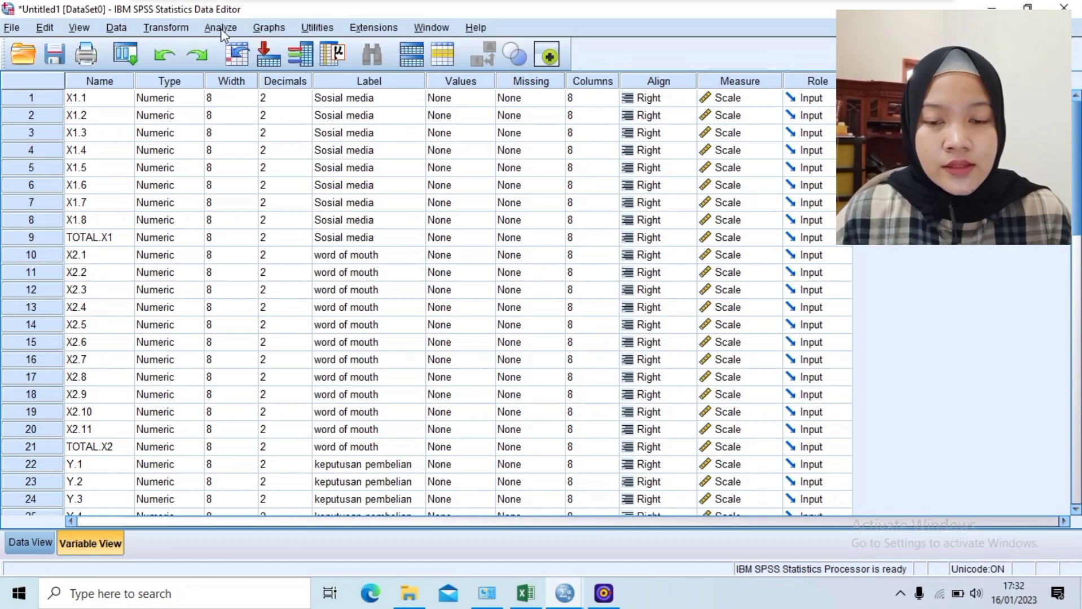
{"action": "left_click", "coordinate": [221, 28]}
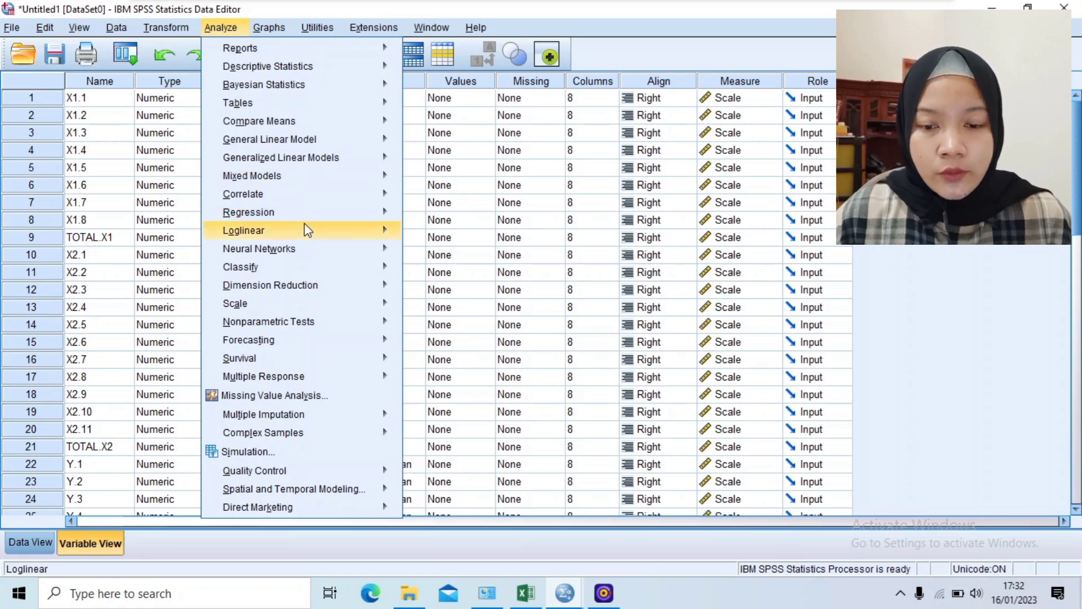
{"action": "mouse_move", "coordinate": [339, 331]}
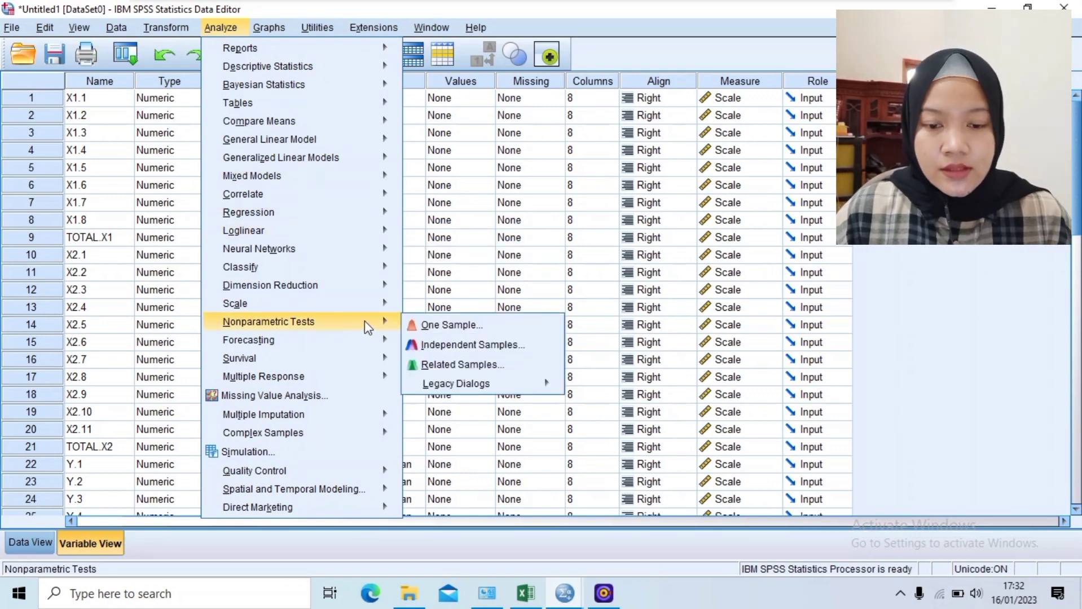
{"action": "mouse_move", "coordinate": [480, 385]}
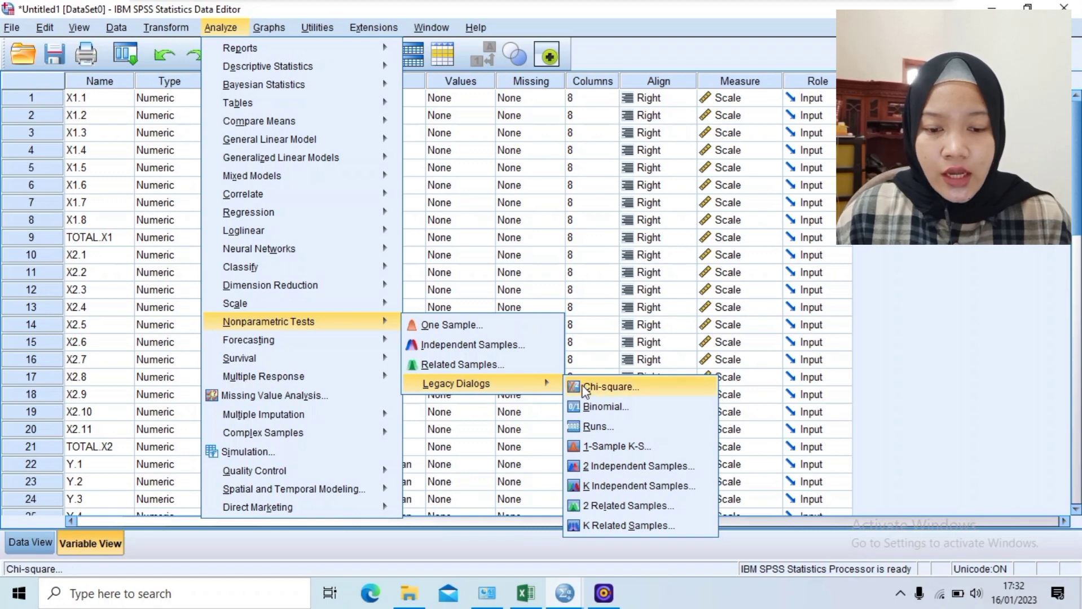
{"action": "left_click", "coordinate": [610, 447]}
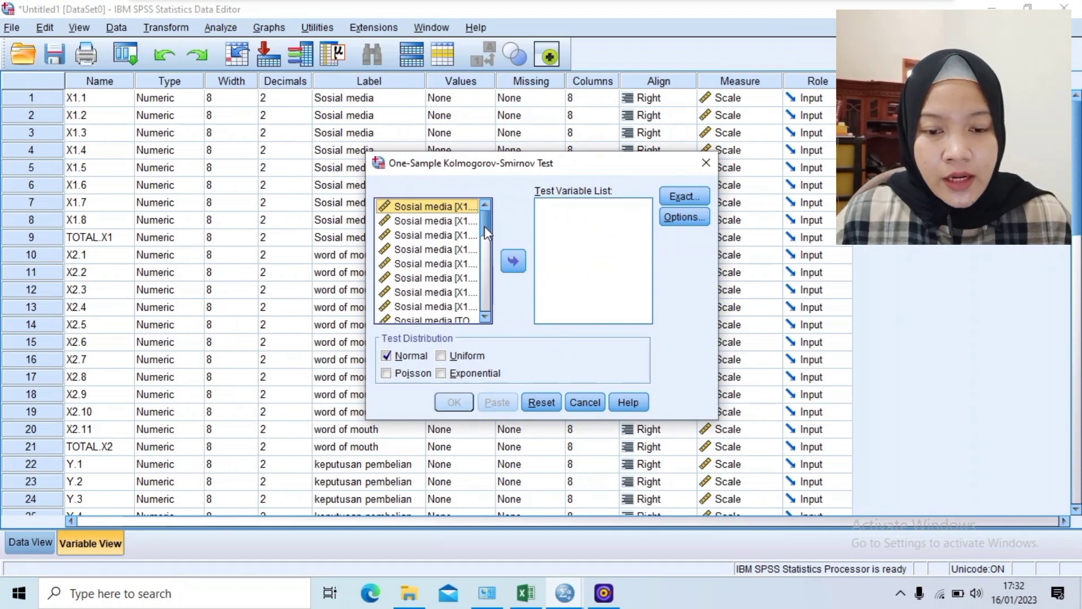
{"action": "left_click_drag", "start_coordinate": [485, 227], "coordinate": [491, 316]}
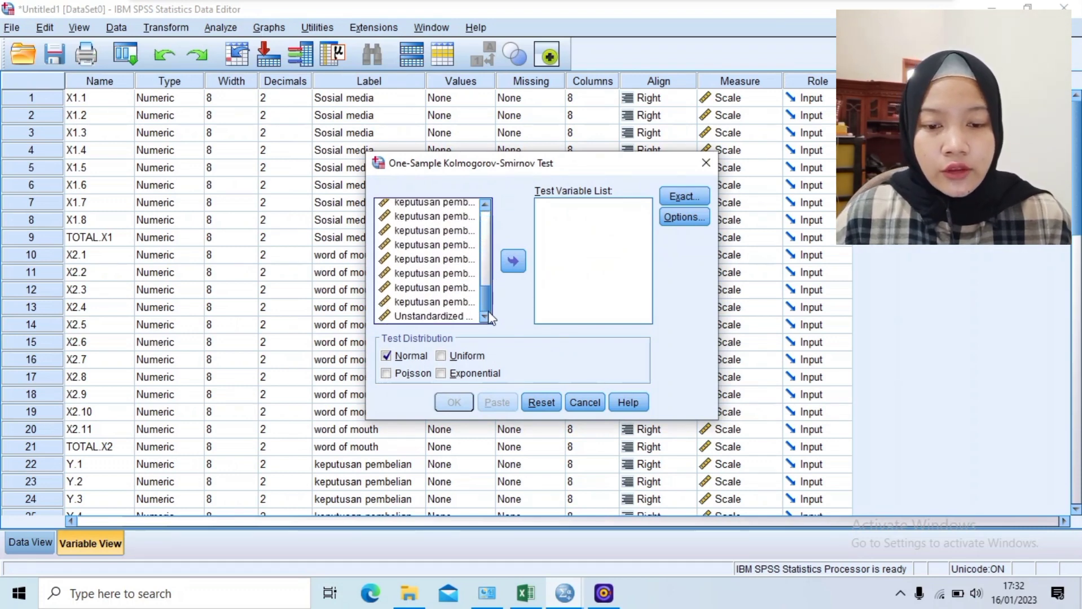
{"action": "left_click", "coordinate": [440, 317]}
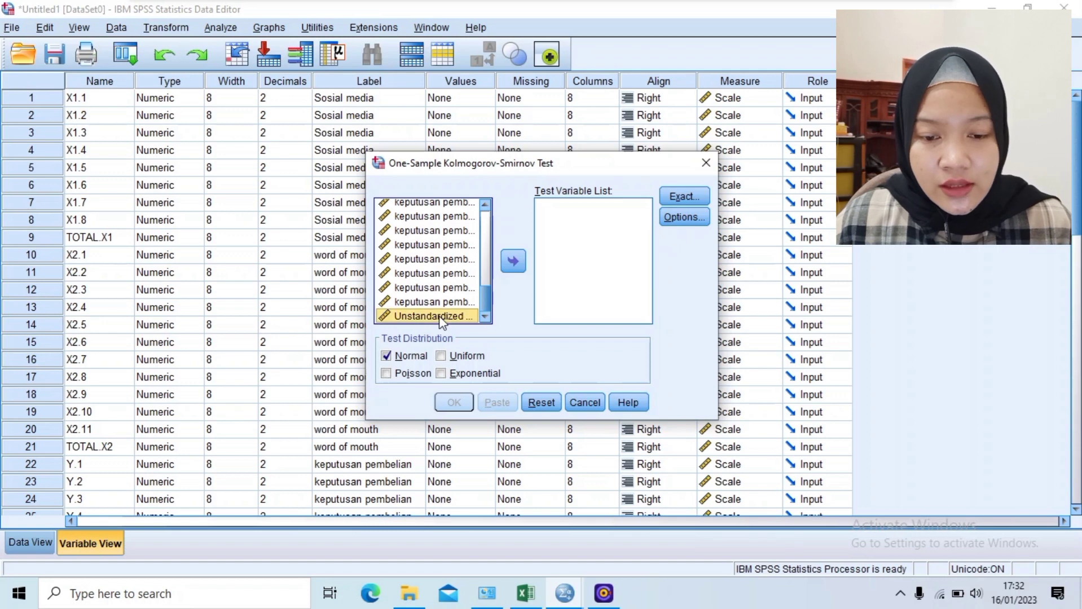
{"action": "left_click", "coordinate": [511, 262]}
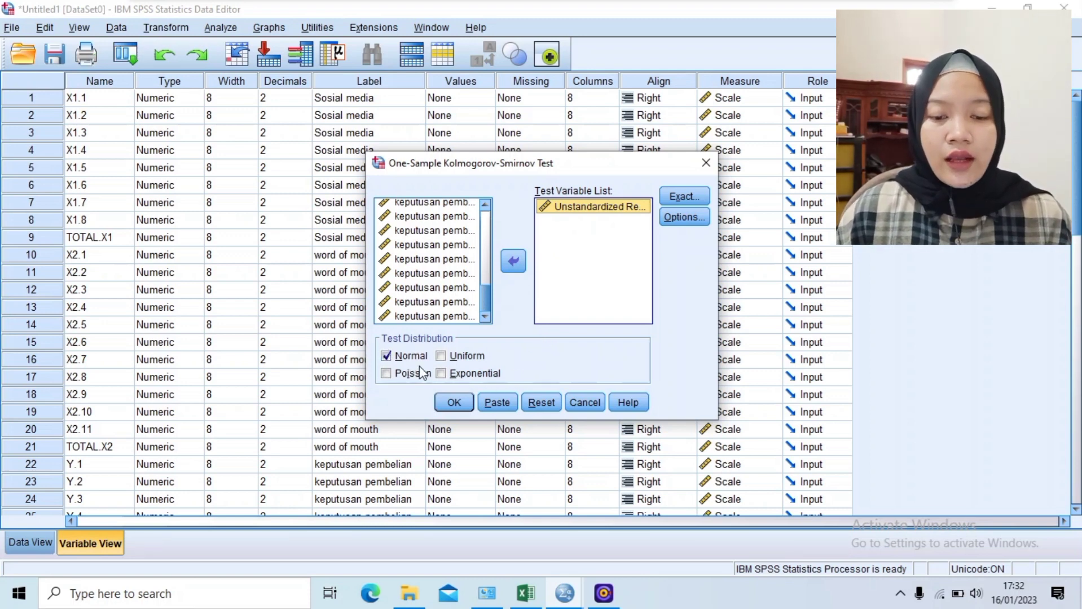
{"action": "left_click", "coordinate": [449, 404]}
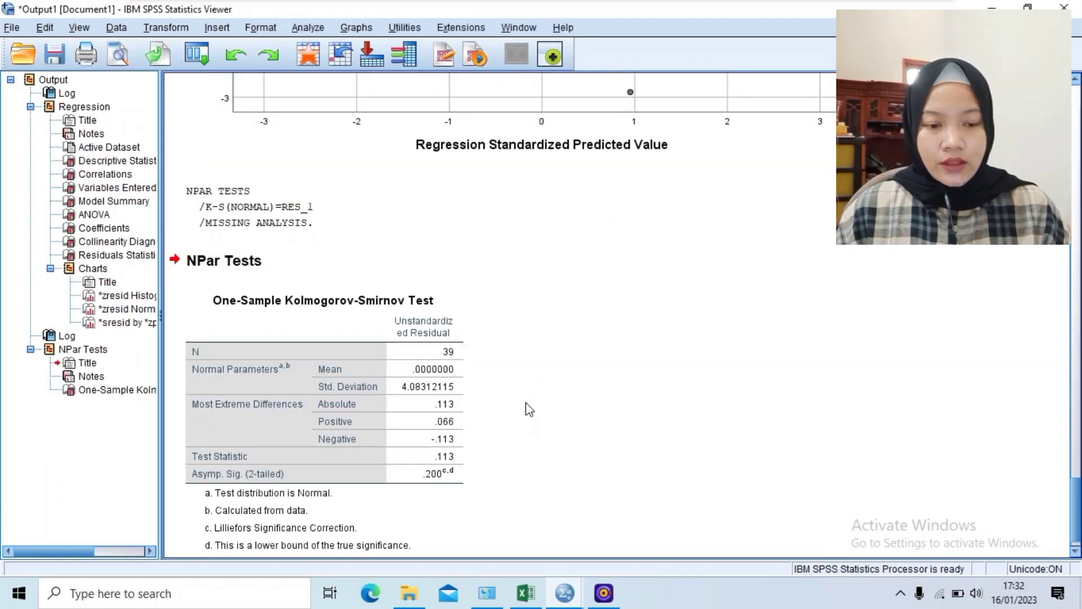
{"action": "left_click_drag", "start_coordinate": [1077, 488], "coordinate": [1077, 496]}
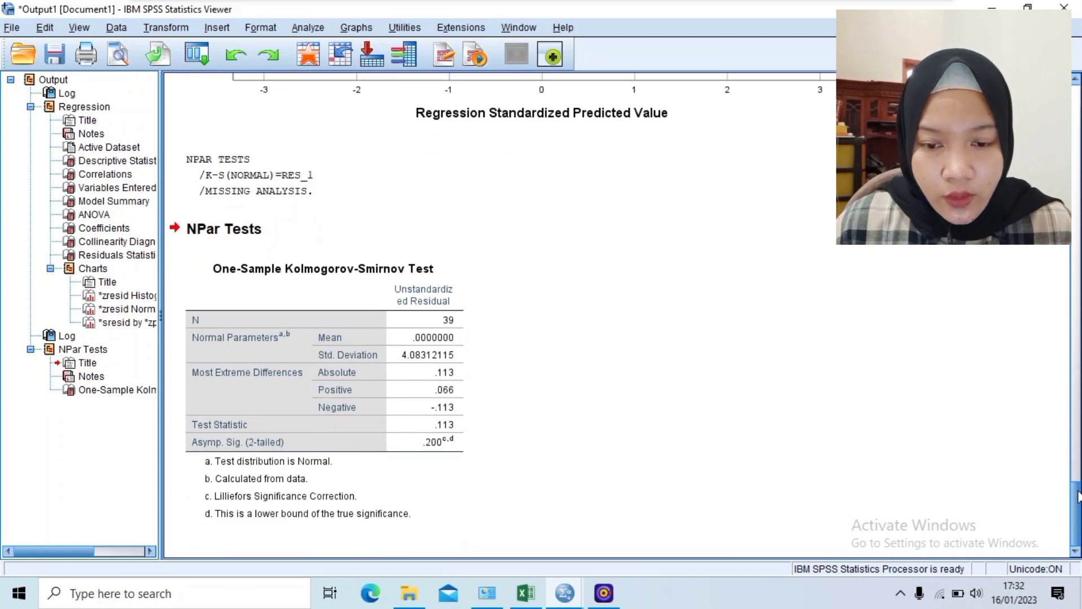